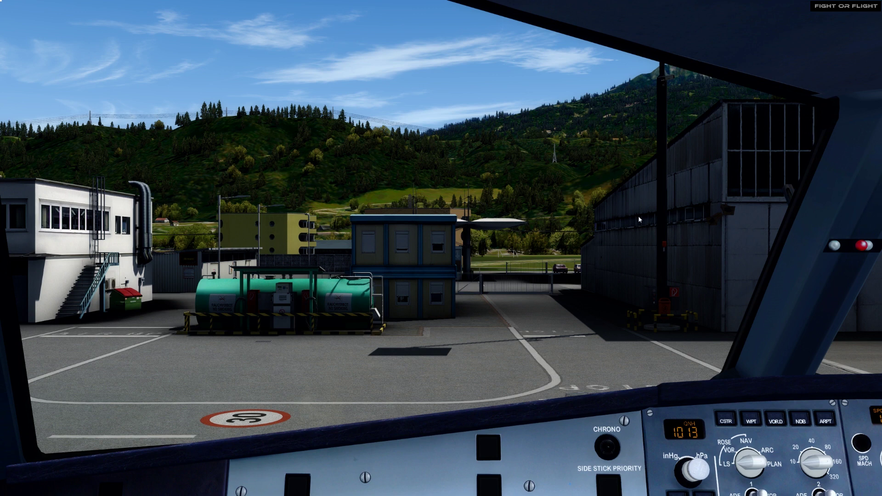
- Bring up the ChasePlane radial camera menu over the parked A320's cockpit view
mouse_move(467, 182)
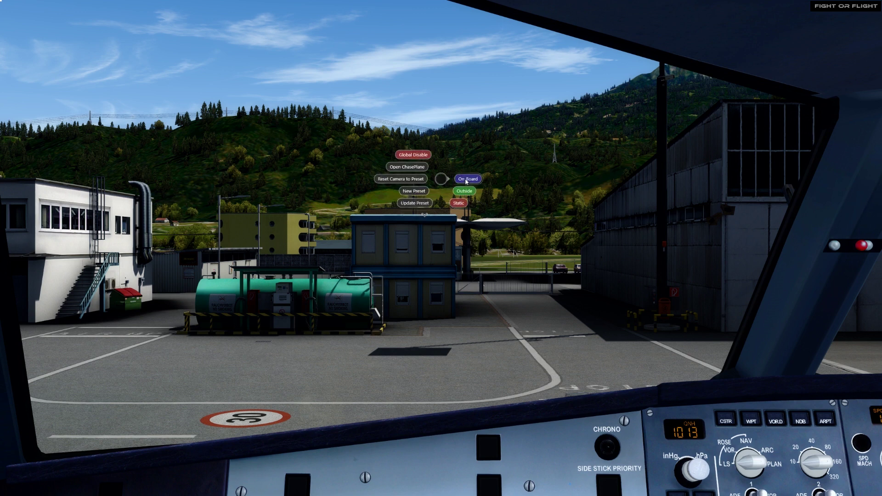
- Open the ChasePlane window, limit static cameras to 5 nm, and expand LOWI's gate and parking list
left_click(407, 167)
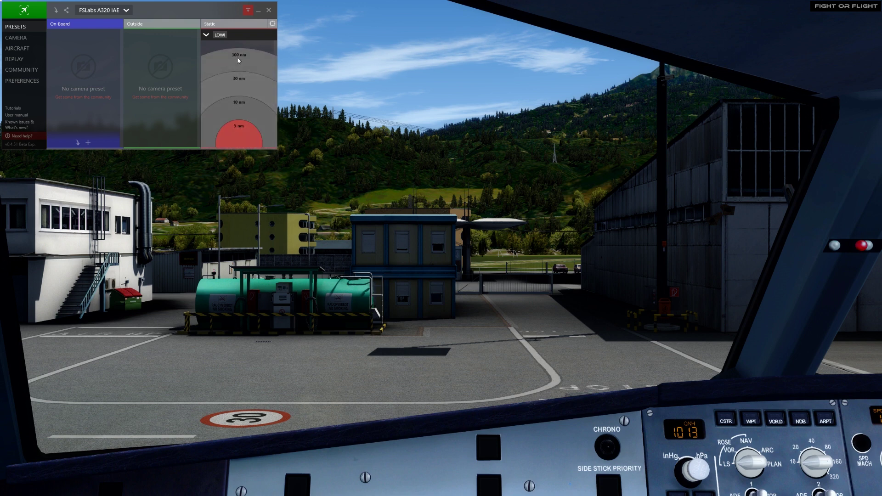
left_click(237, 140)
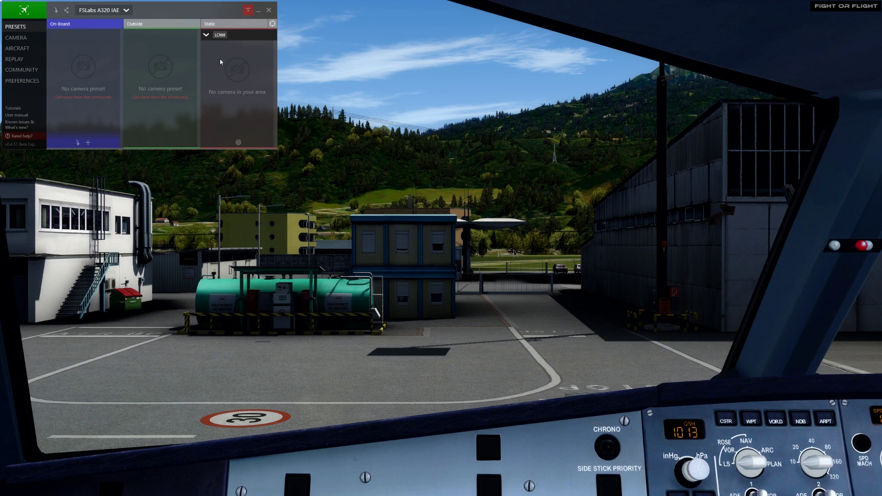
left_click(206, 36)
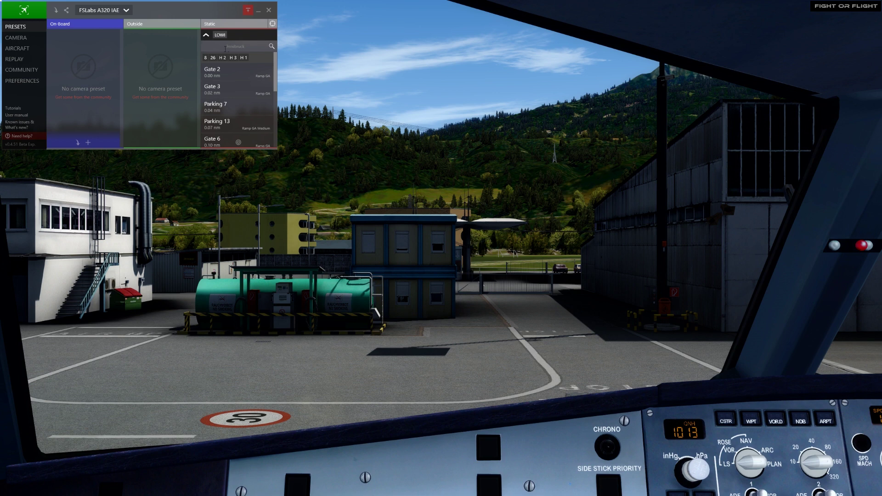
left_click(213, 58)
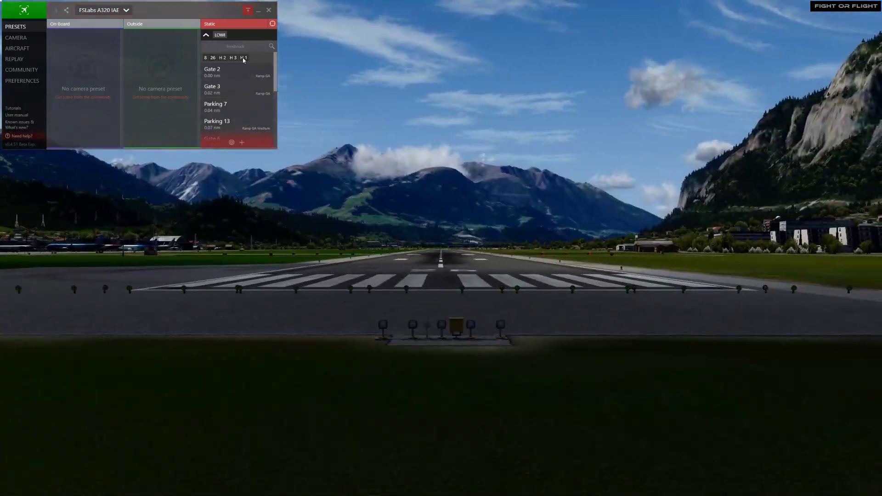
left_click(239, 72)
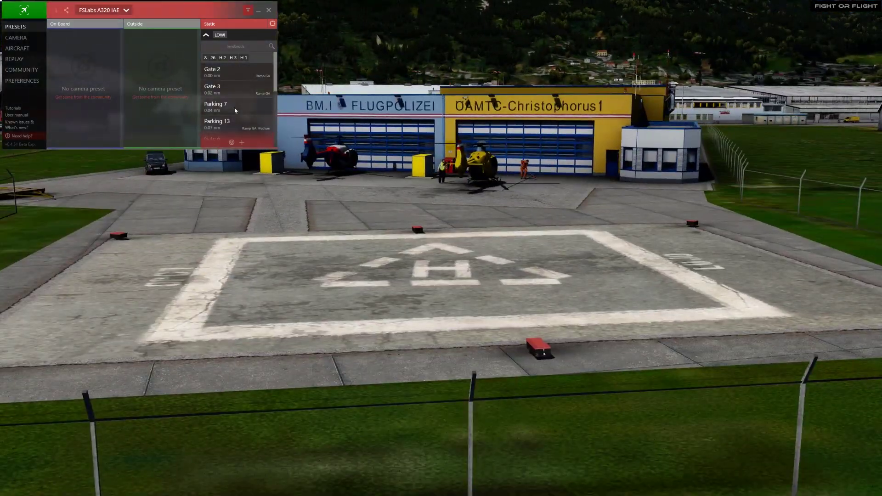
left_click(232, 124)
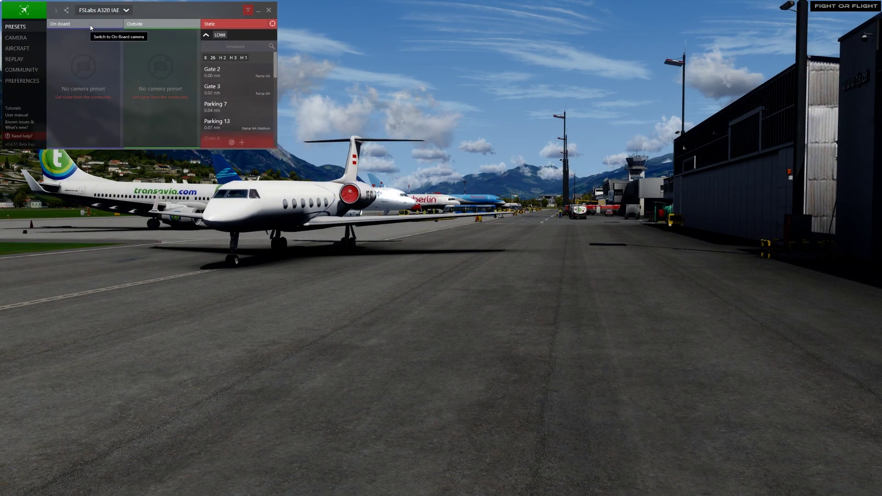
left_click(90, 26)
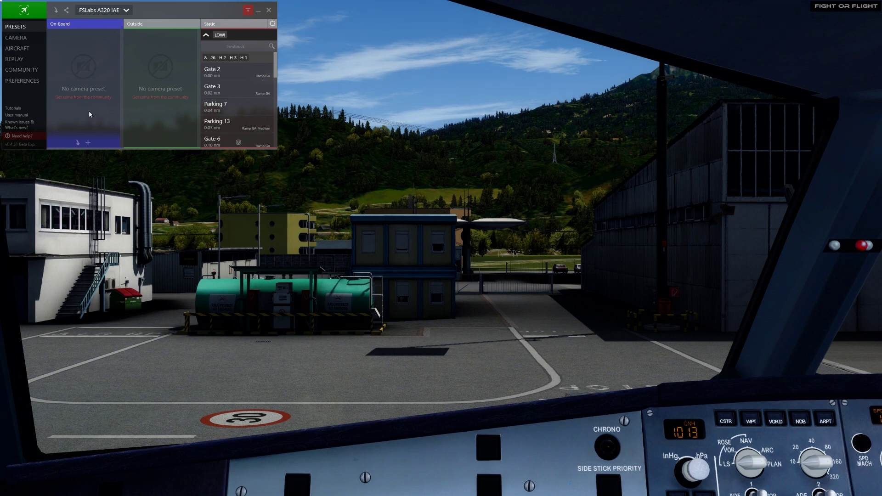
- Open ChasePlane preferences, scroll the General tab, and switch to Control Assignments
left_click(32, 82)
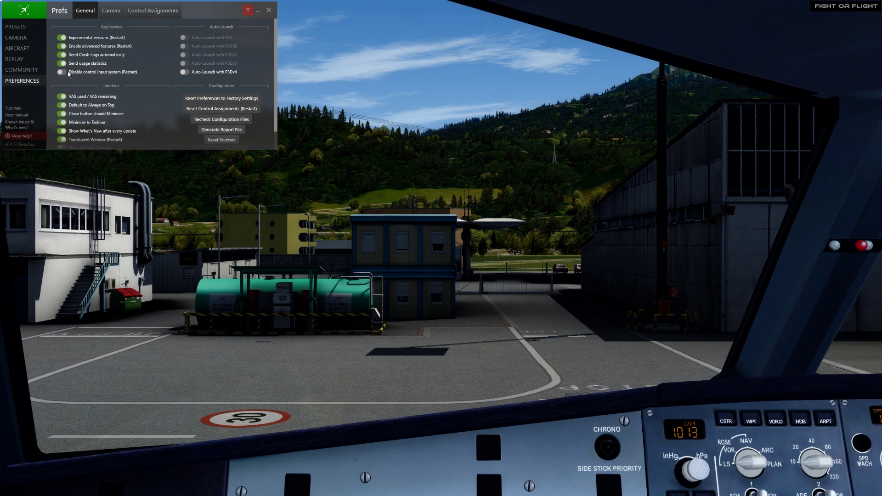
scroll(67, 97, "down", 1)
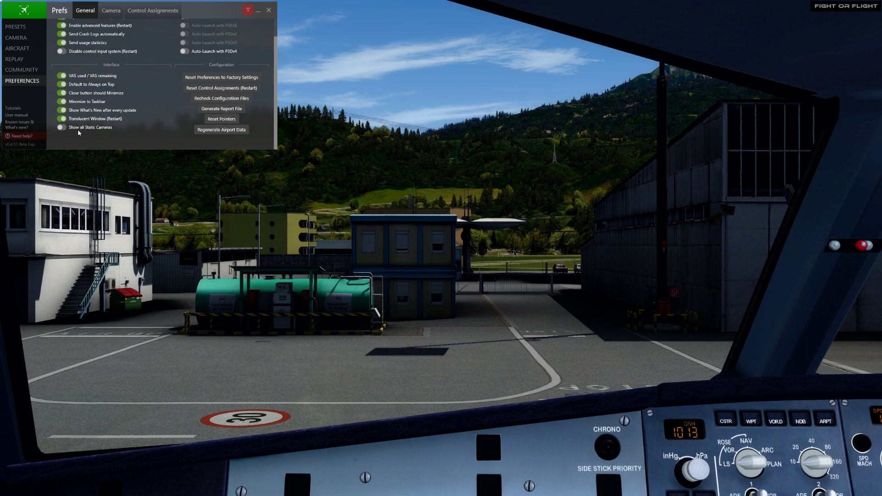
scroll(108, 124, "up", 1)
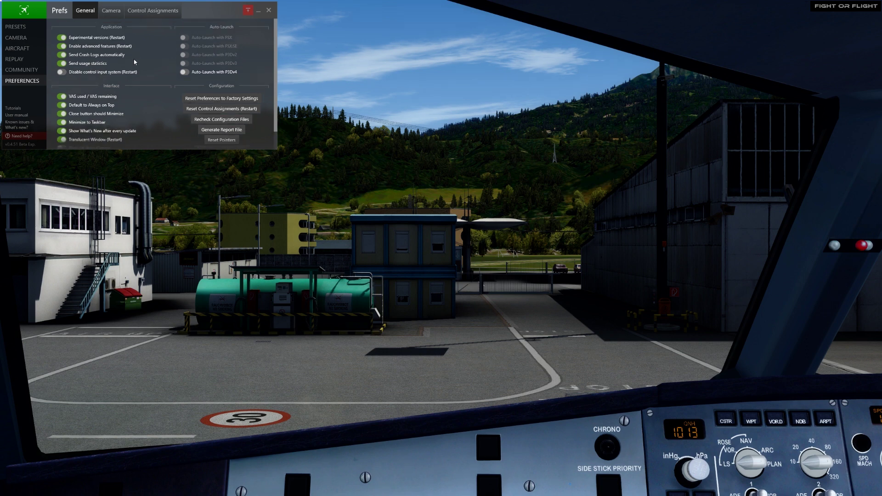
left_click(154, 15)
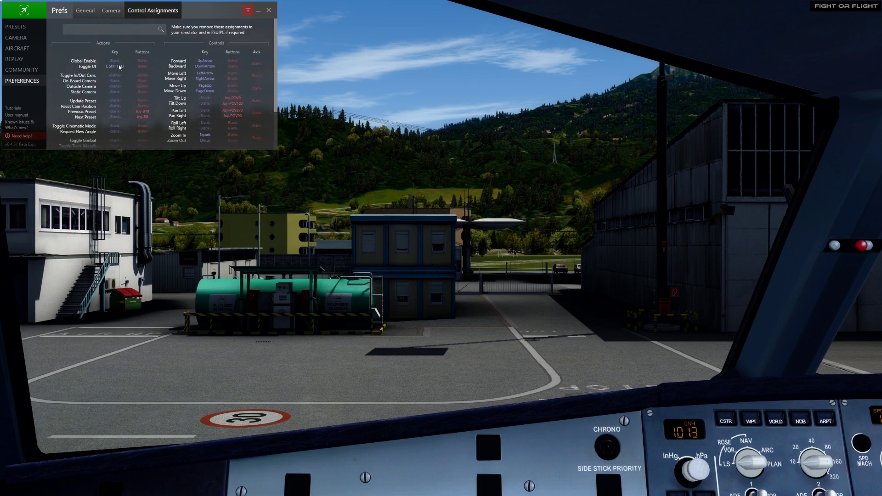
- Hide and re-show the ChasePlane window with the Shift+D Toggle UI hotkey
key("shift+d")
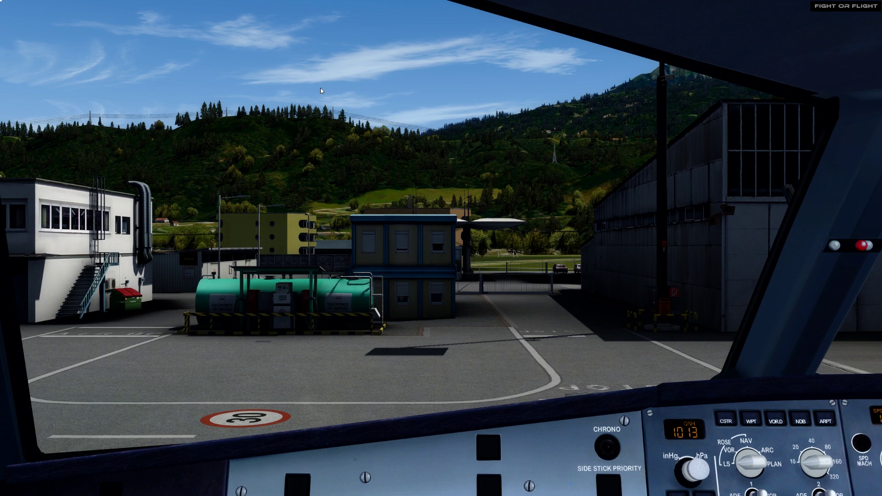
key("shift+d")
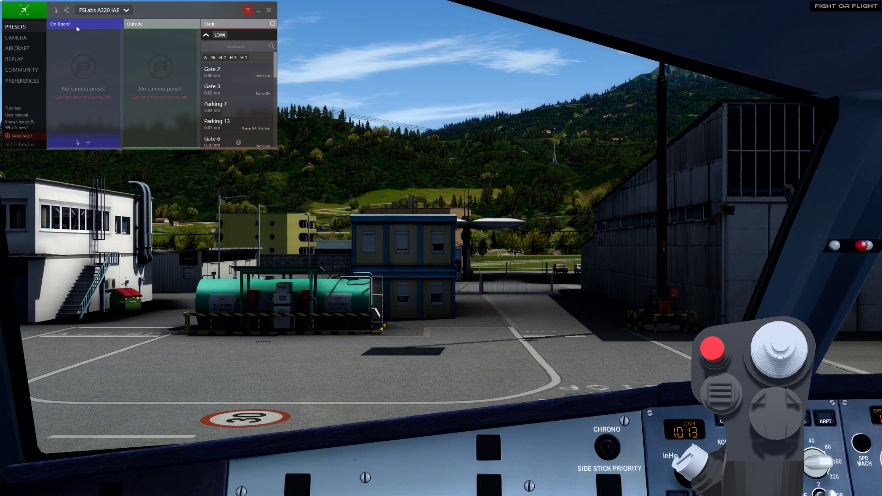
- Search community presets for a320, preview Captain, Overhead and Pilot View, then import Captain
left_click(22, 70)
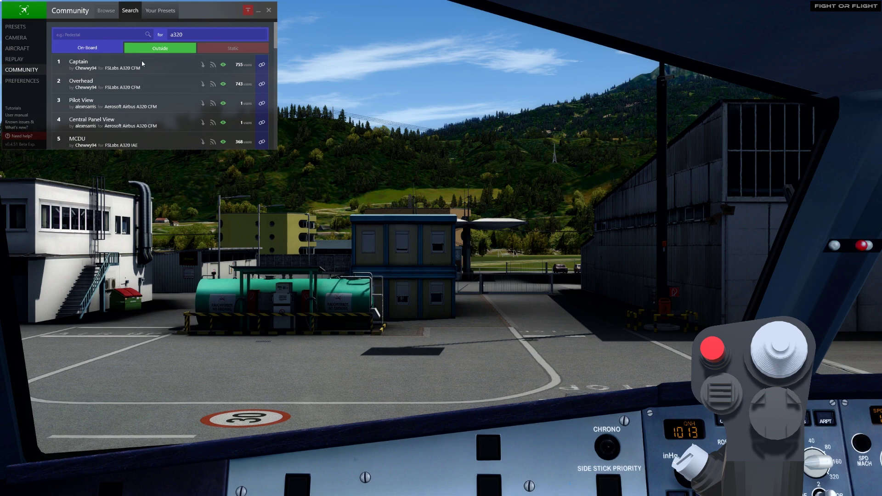
left_click(224, 66)
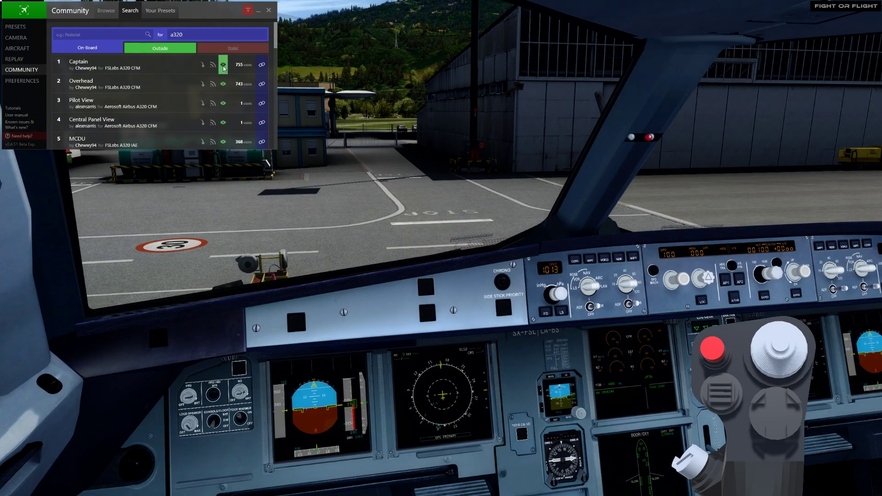
left_click(224, 84)
left_click(223, 104)
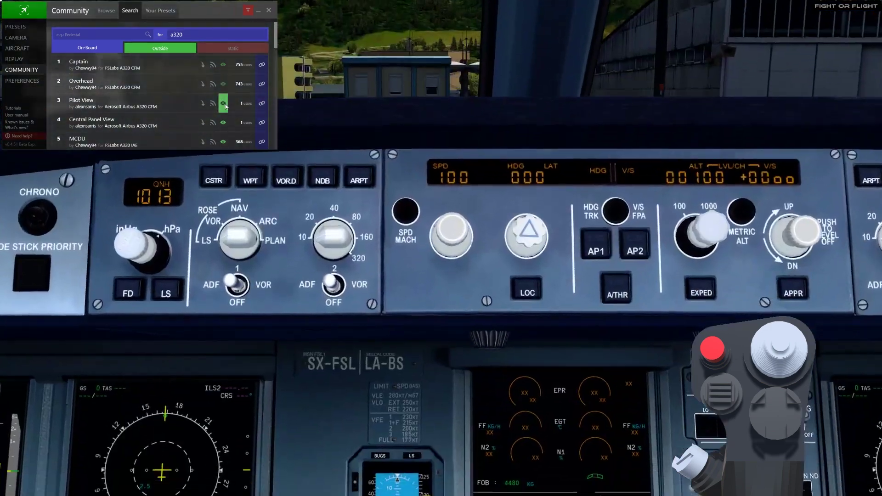
left_click(224, 123)
left_click(225, 87)
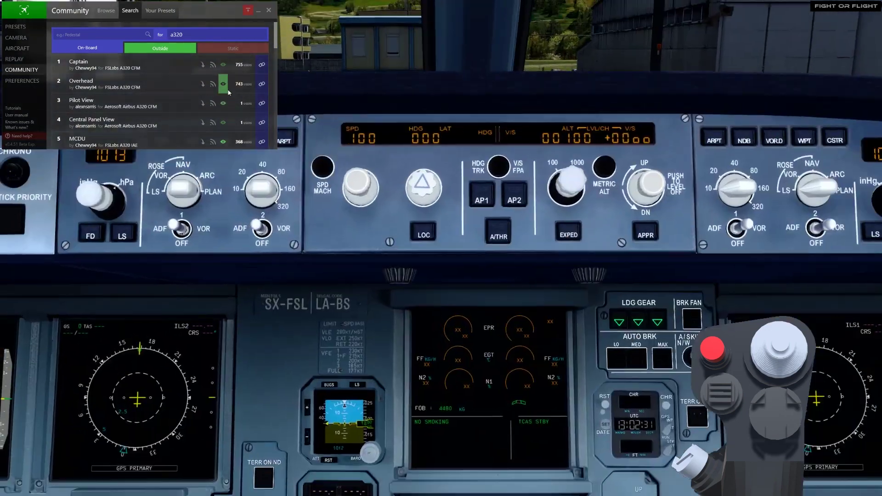
left_click(223, 65)
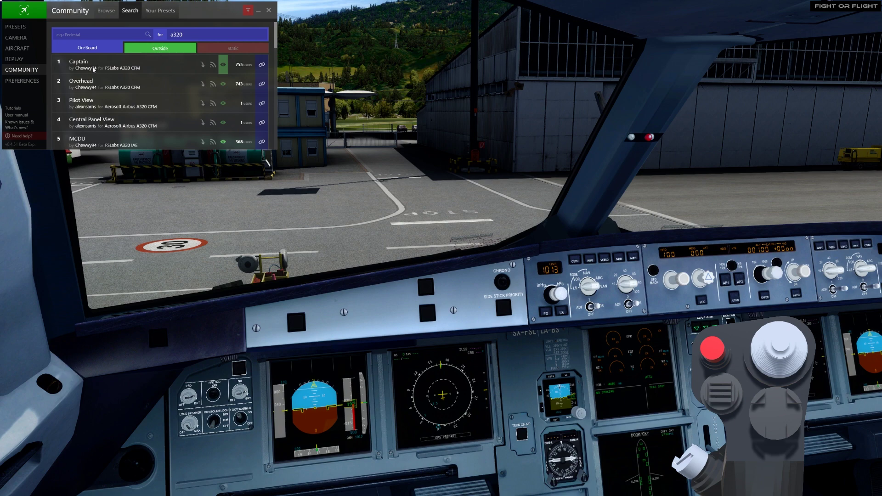
left_click(203, 66)
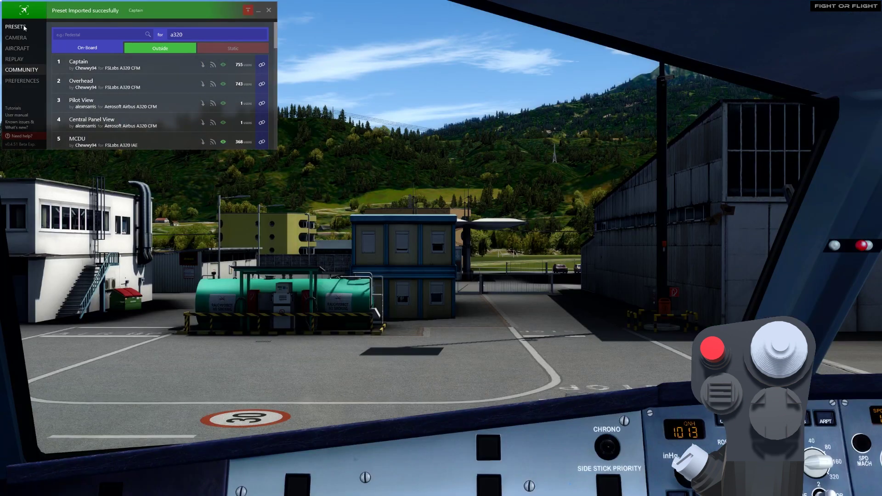
left_click(15, 27)
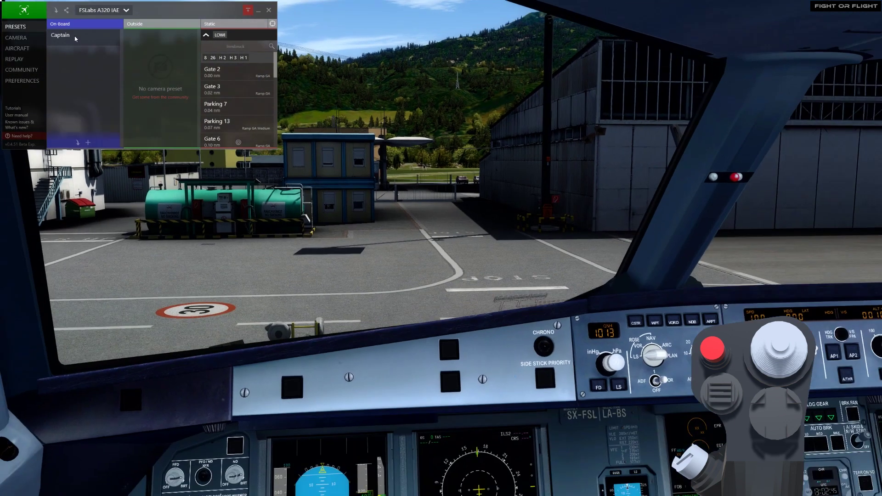
- Activate the imported Captain on-board preset for the FSLabs A320 IAE
left_click(75, 39)
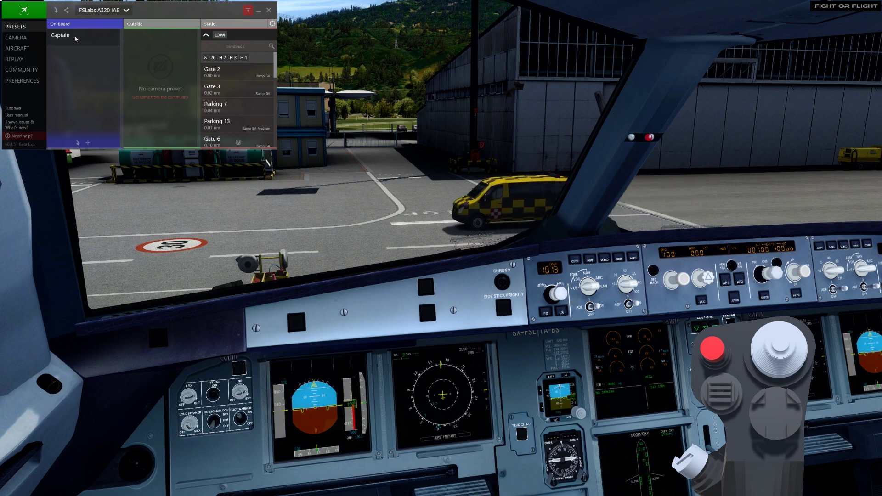
- Enter 0 in the Captain camera controls and save it into the preset
left_click(16, 38)
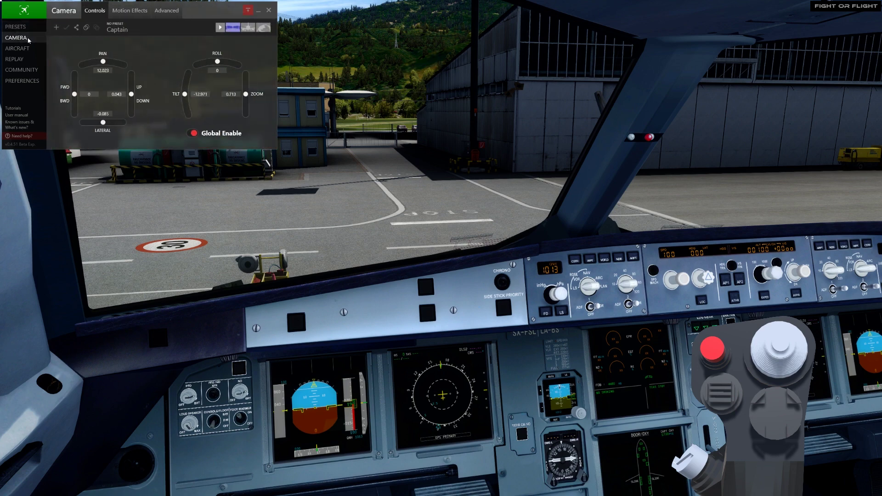
type("0")
key("Return")
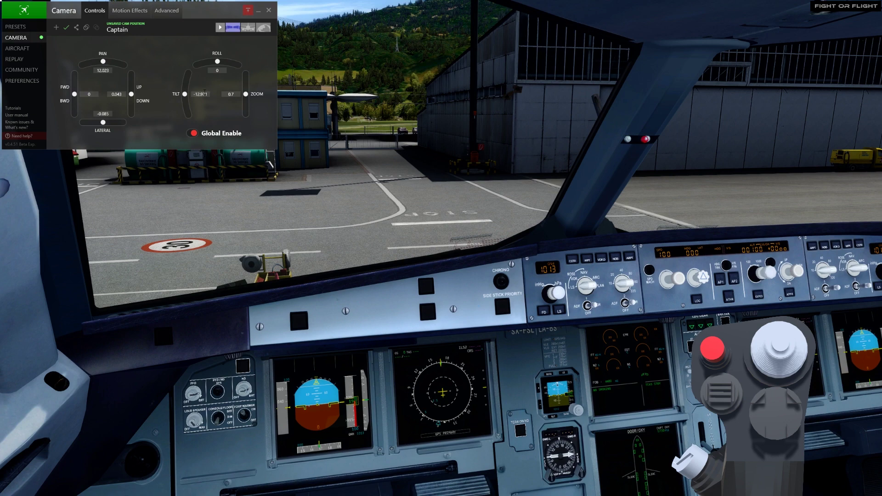
left_click(67, 28)
- Look left and right, update Captain from the quick menu, then save it with pan 0
key("q")
key("e")
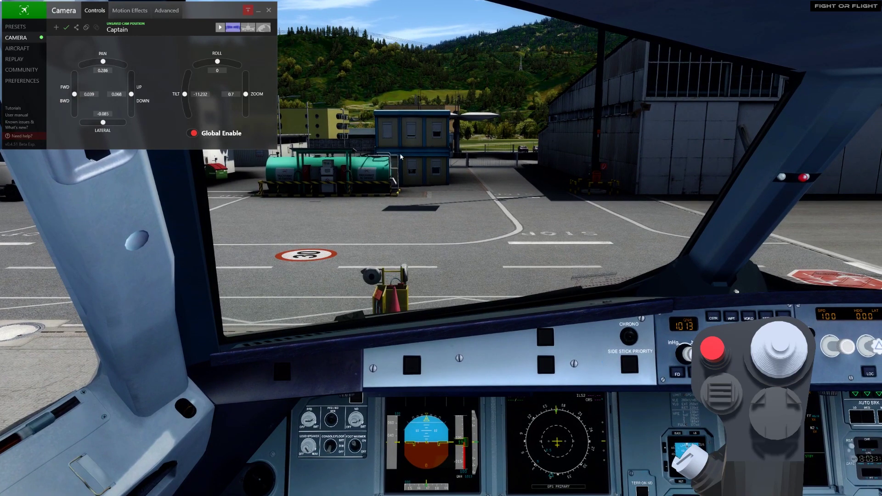
right_click(309, 149)
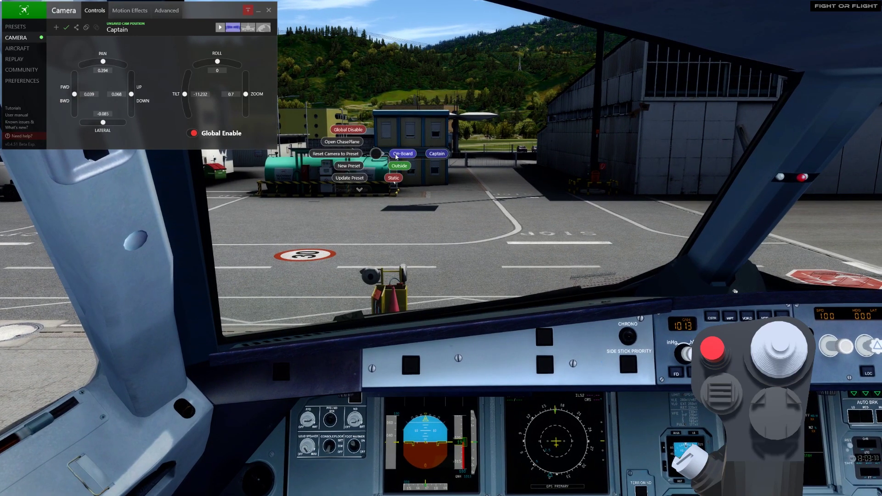
left_click(360, 179)
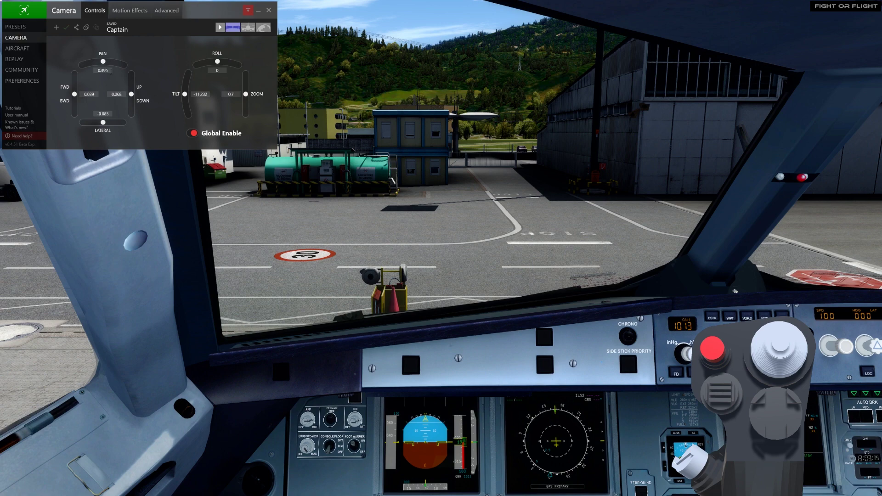
type("0")
key("Return")
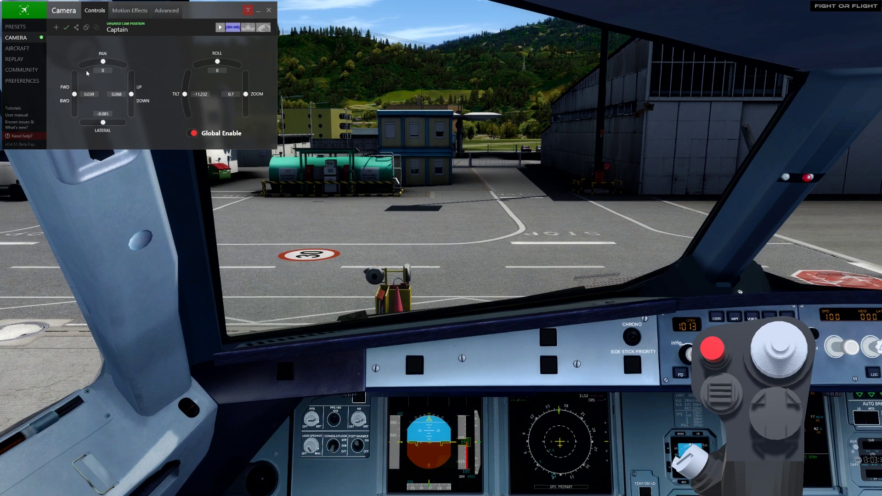
left_click(66, 28)
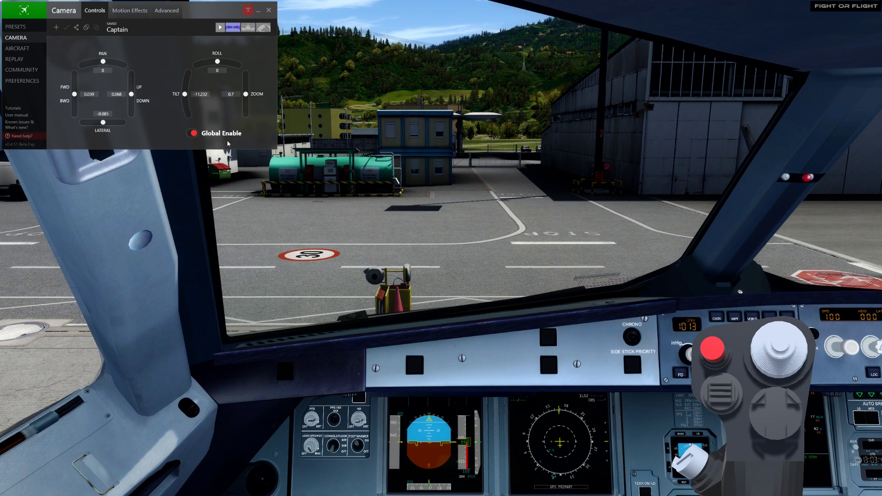
- Add a new on-board preset named FCU, aimed at the FCU panel
left_click(33, 29)
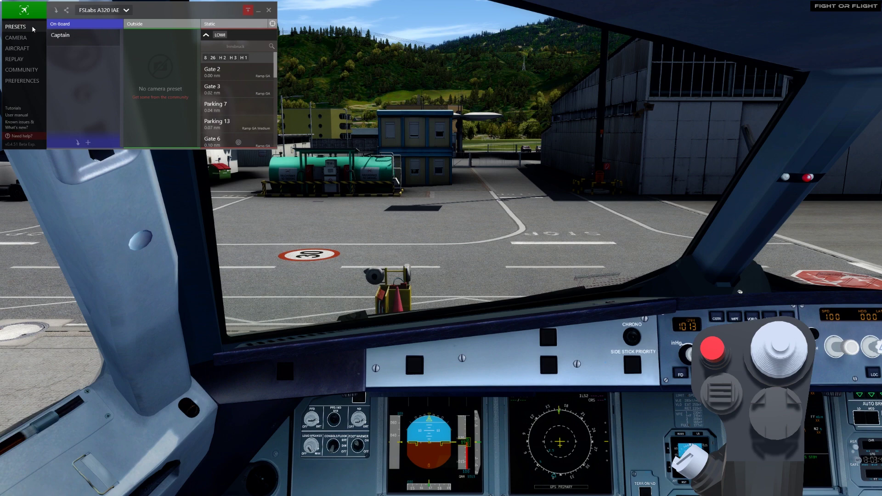
left_click(88, 143)
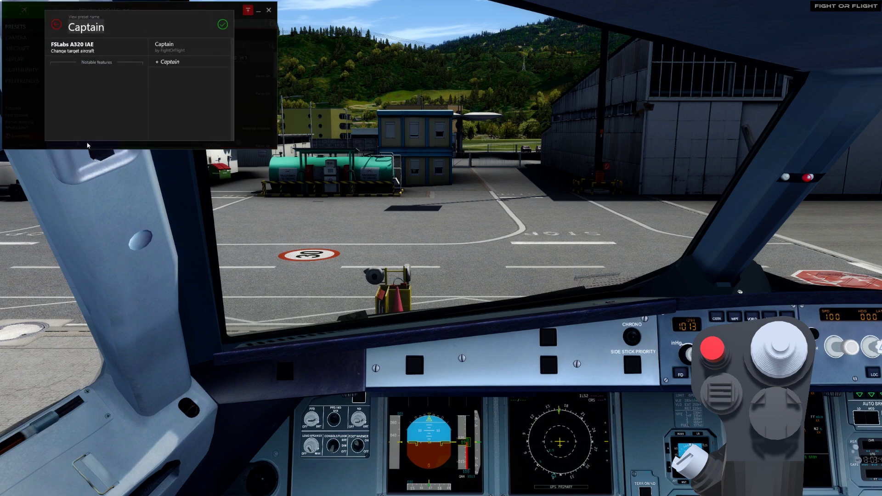
type("FCU")
key("Return")
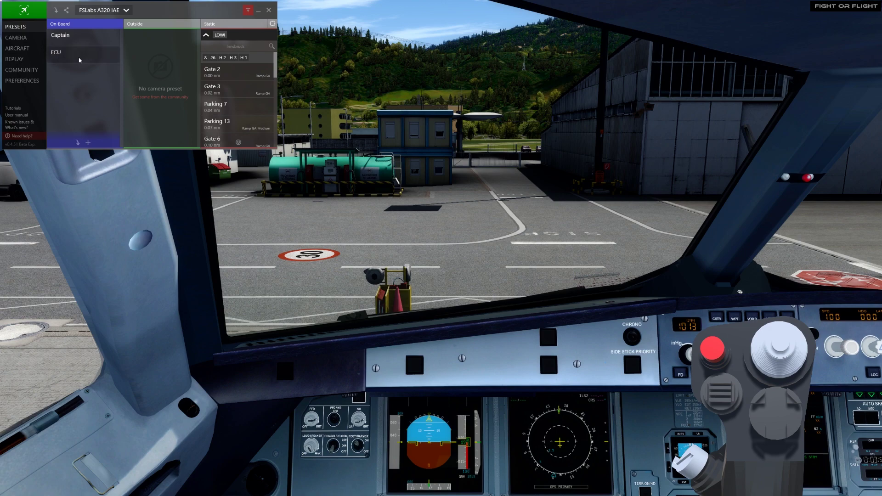
key("2")
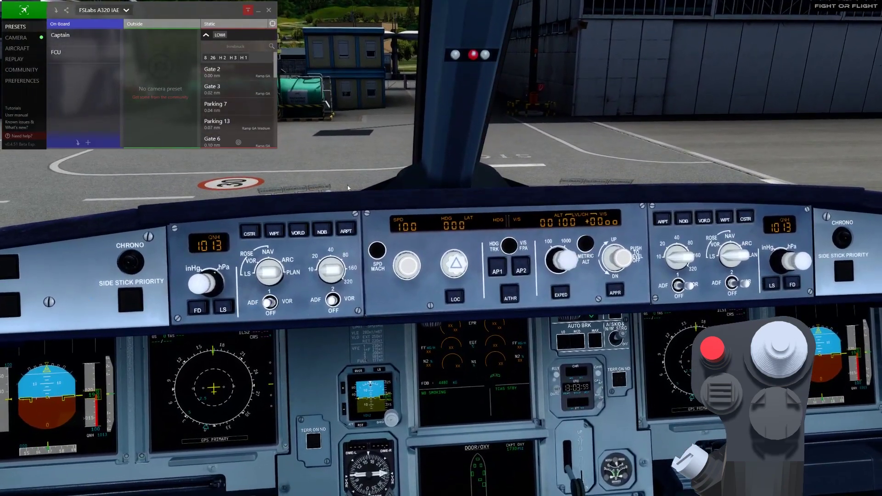
left_click(30, 38)
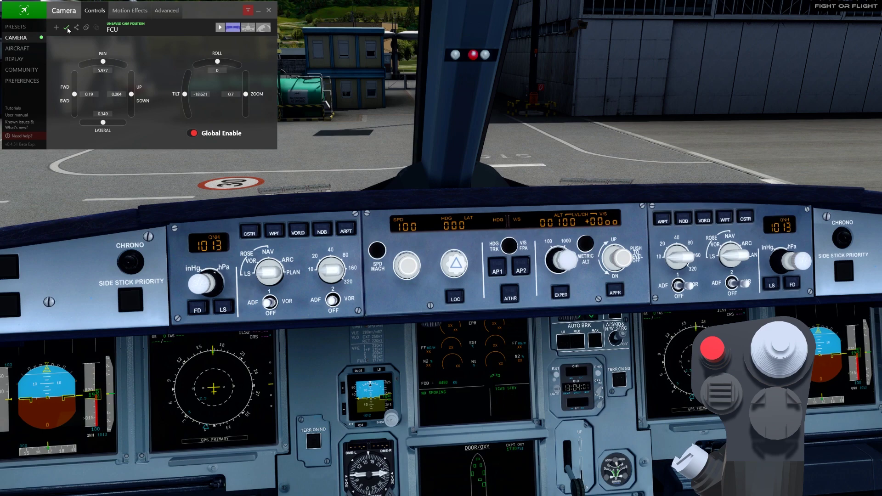
left_click(18, 27)
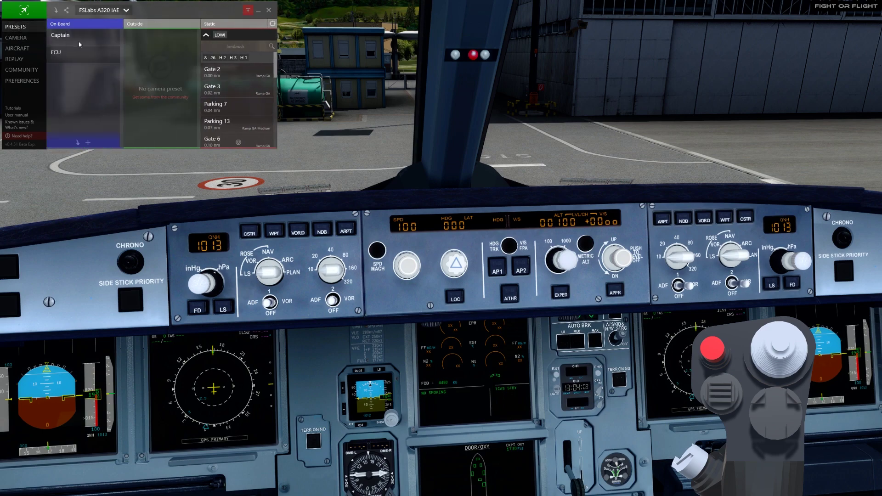
- Alternate between the Captain and FCU presets to preview the camera transitions
left_click(69, 41)
left_click(82, 54)
left_click(68, 36)
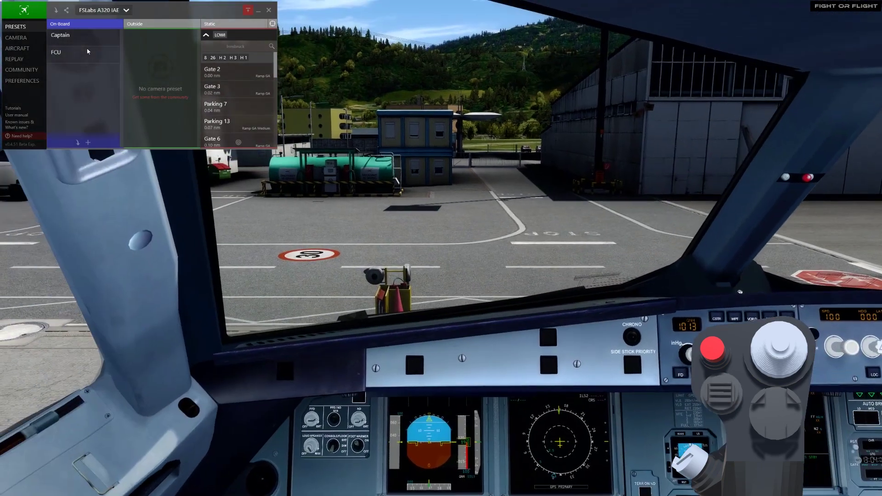
left_click(83, 53)
left_click(87, 41)
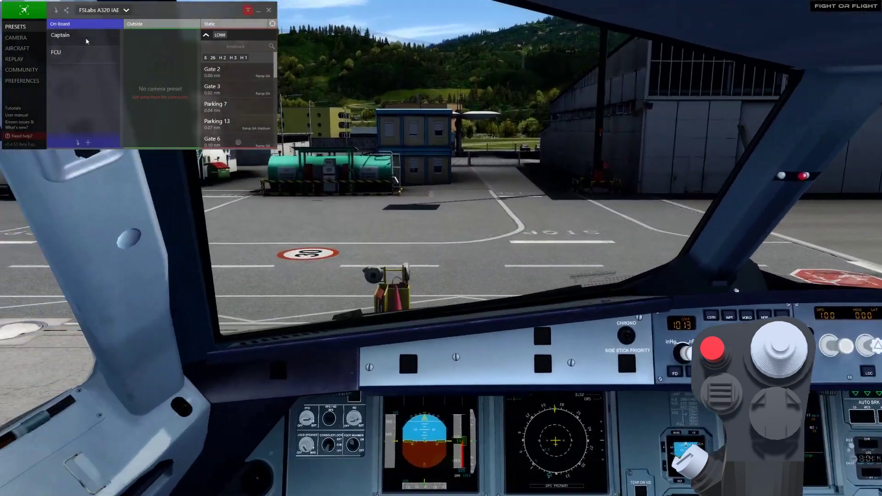
left_click(85, 54)
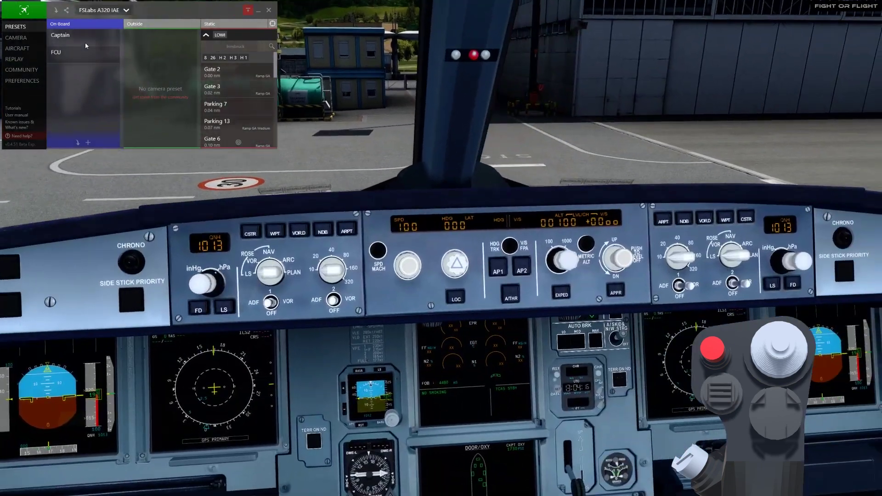
left_click(85, 37)
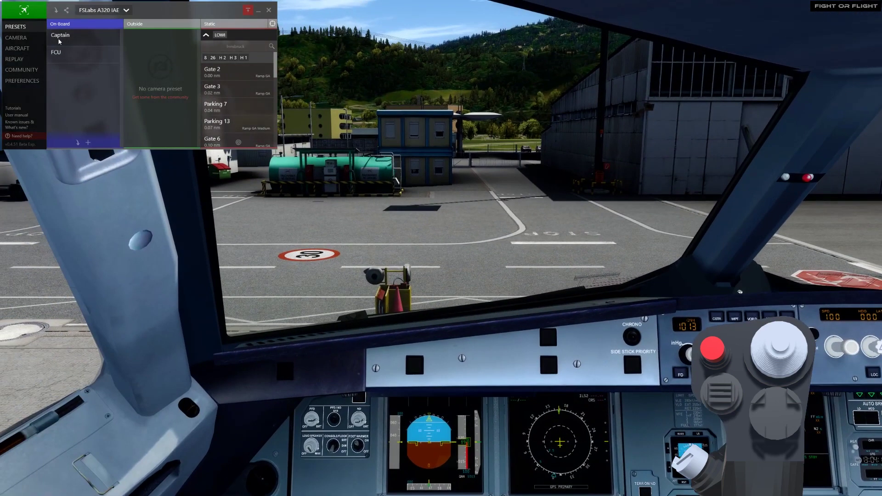
left_click(19, 41)
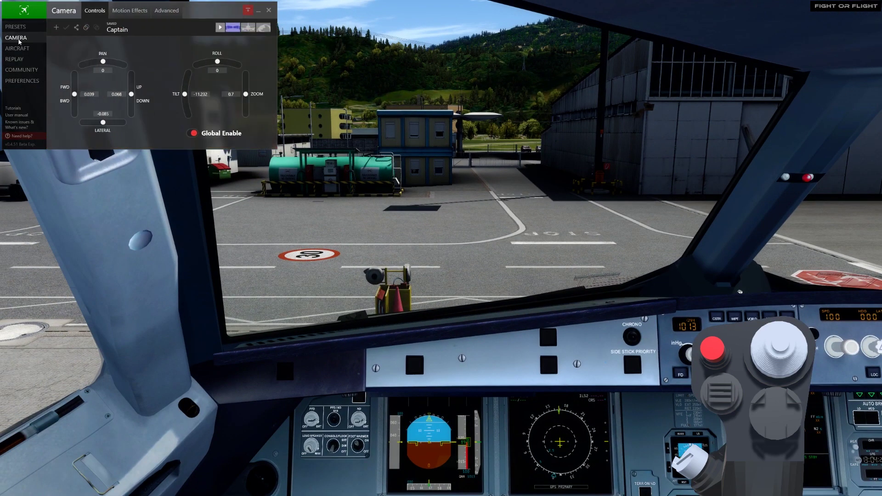
- Change the Captain preset's transition easing function to Sinusoidal
left_click(163, 12)
scroll(246, 83, "down", 2)
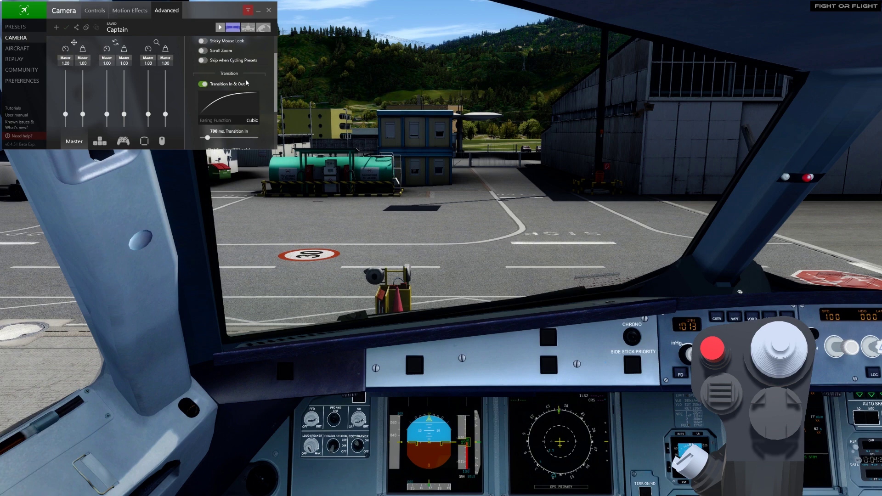
left_click(233, 109)
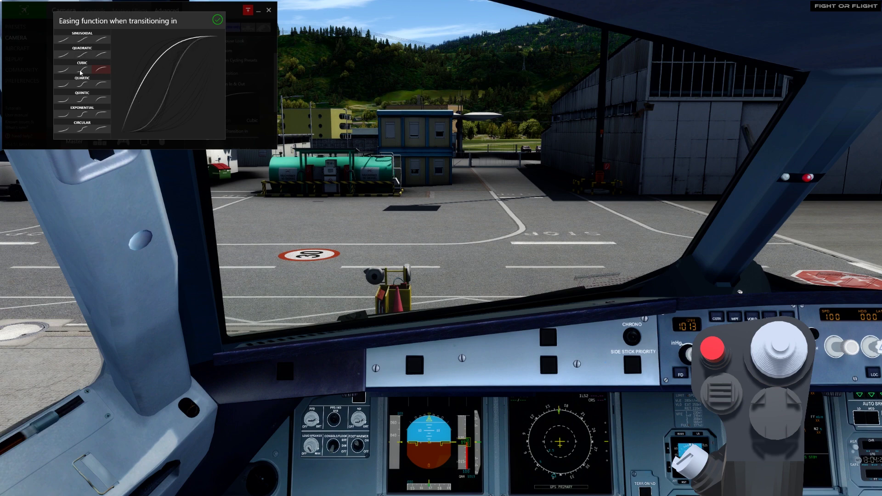
left_click(83, 41)
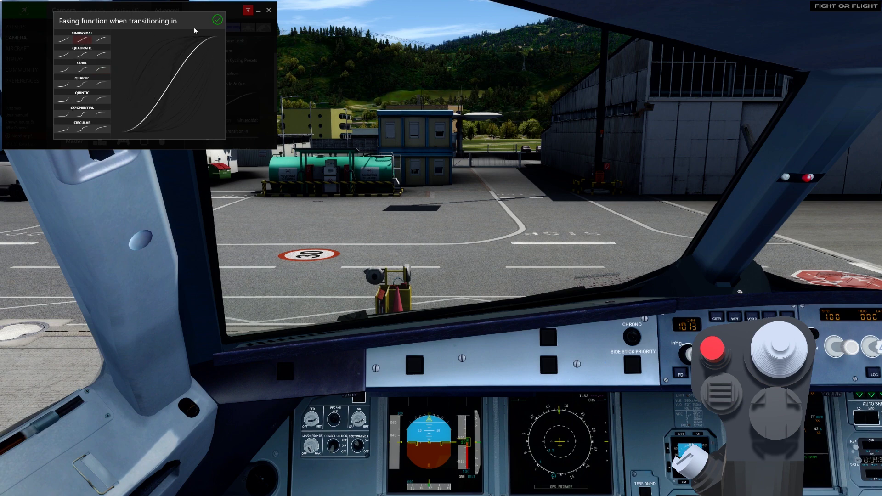
left_click(218, 20)
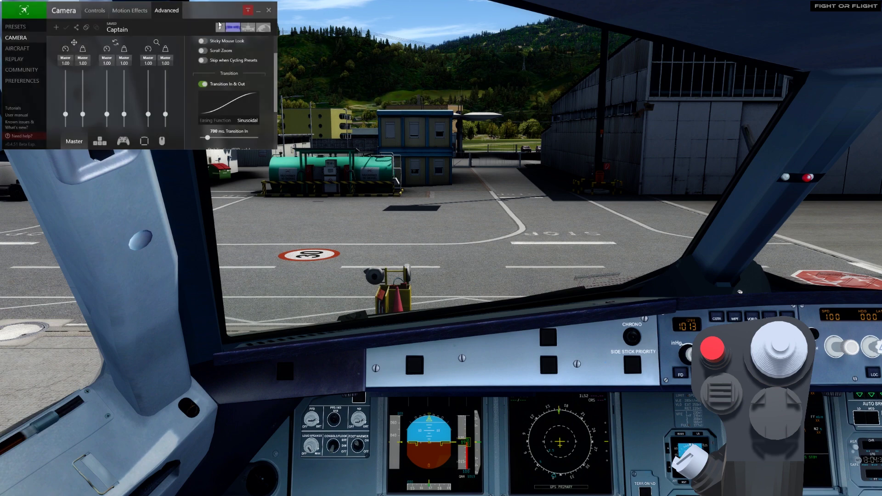
left_click(15, 26)
- Change the FCU preset's transition easing function to Sinusoidal as well
left_click(57, 51)
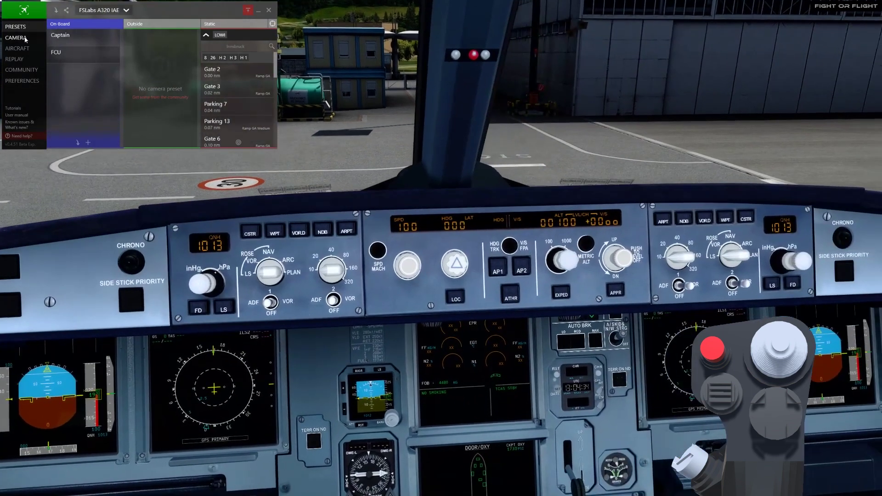
left_click(214, 101)
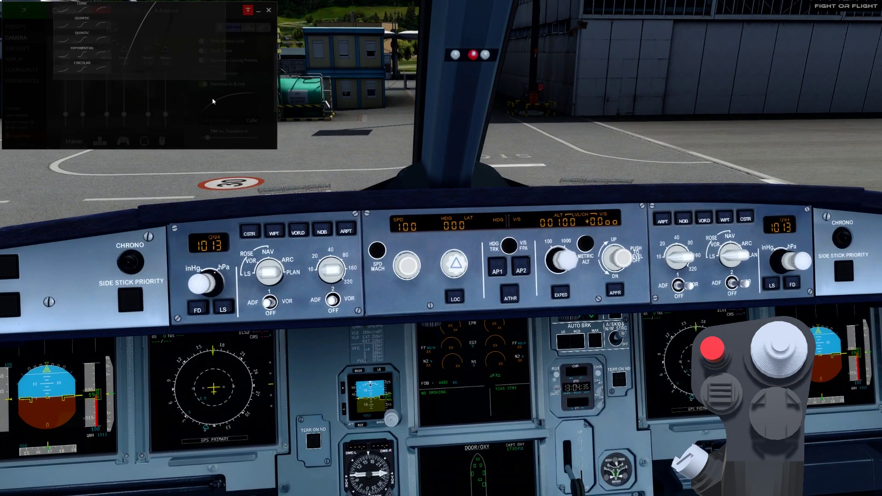
left_click(82, 40)
left_click(217, 19)
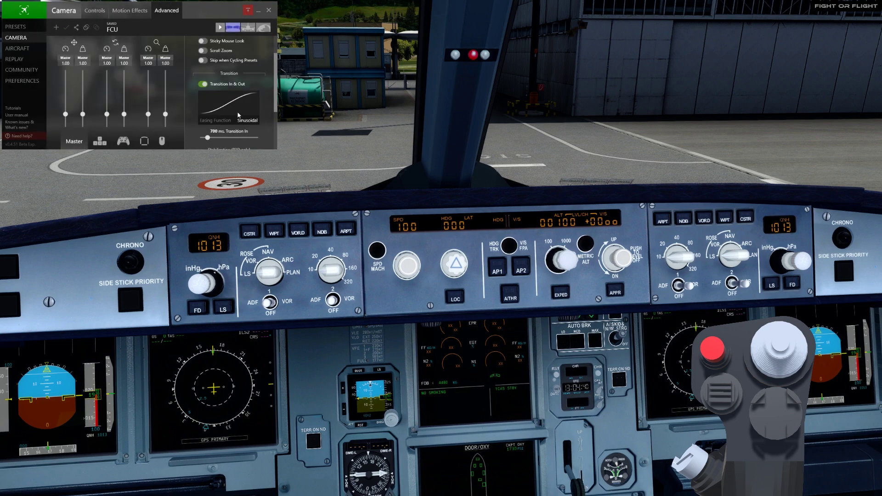
left_click(27, 27)
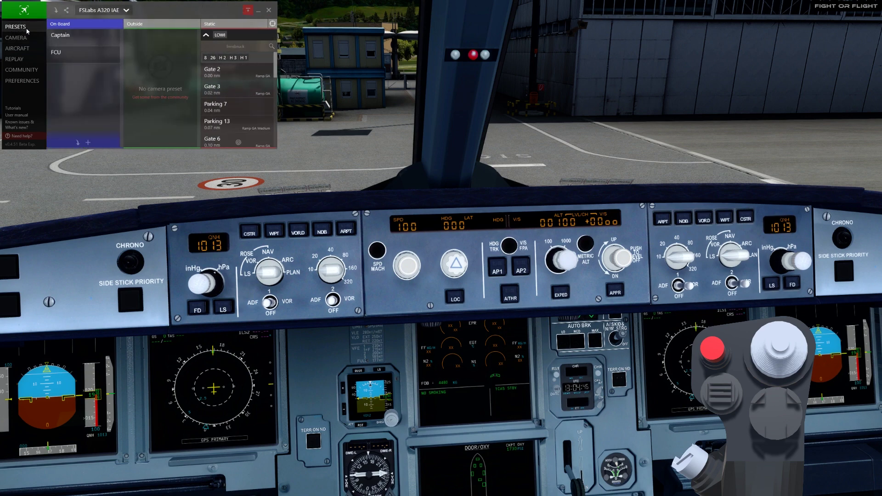
- Assign Thrustmaster joystick Button 7 to the Captain preset, shown as Joy-B7
left_click(81, 40)
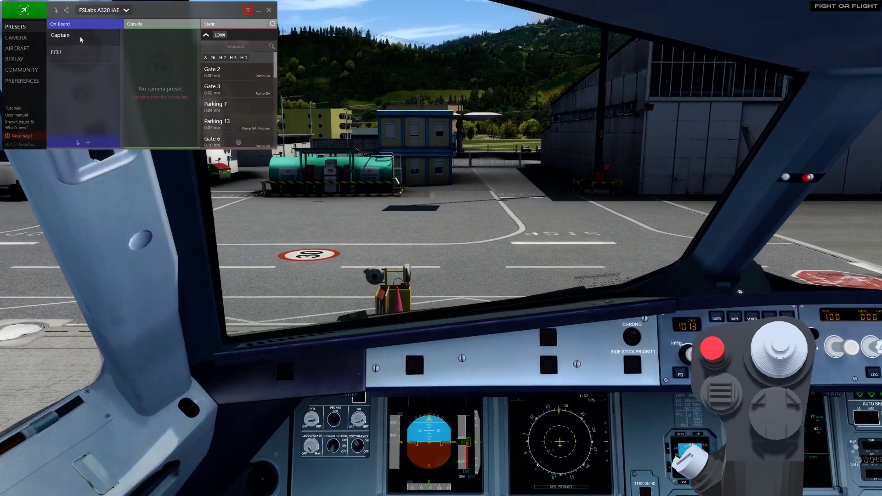
right_click(81, 39)
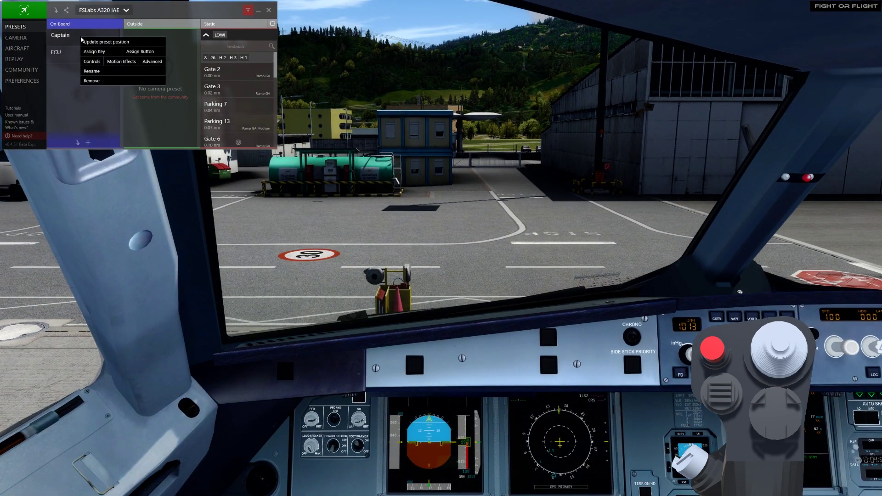
left_click(141, 52)
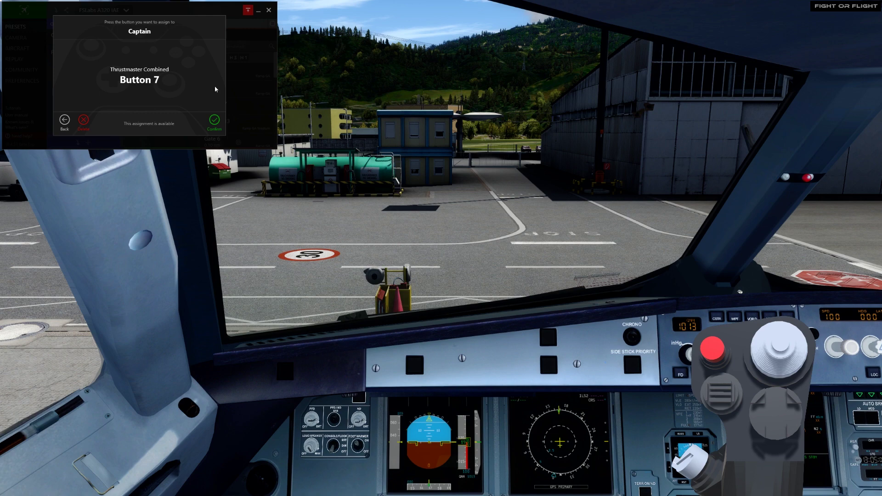
left_click(215, 121)
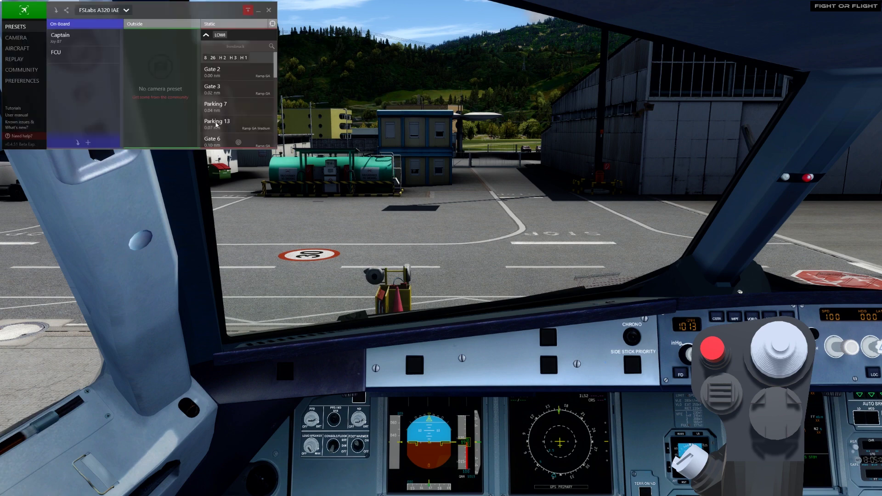